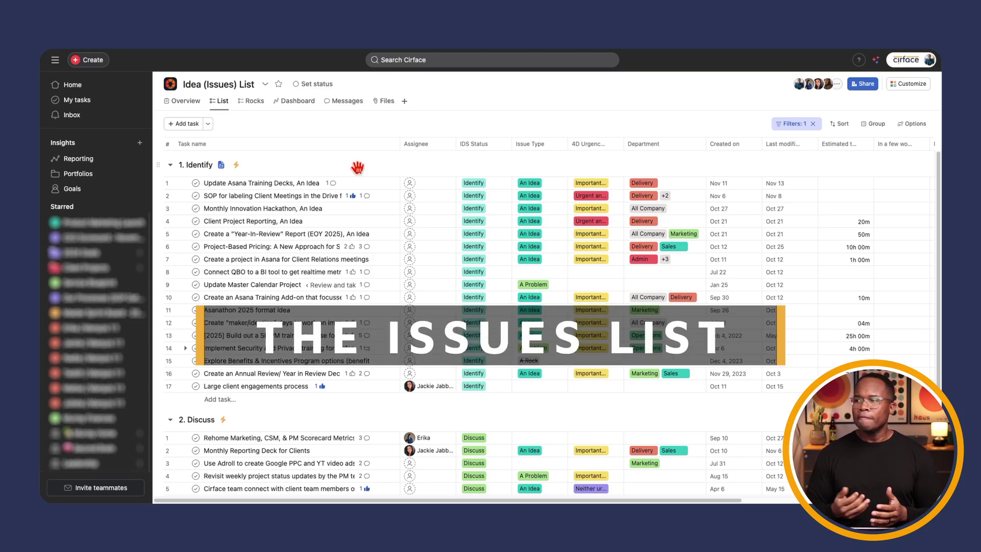
# - Scroll through the Identify task list and collapse the sidebar to widen it
pyautogui.scroll(-3, 245, 286)
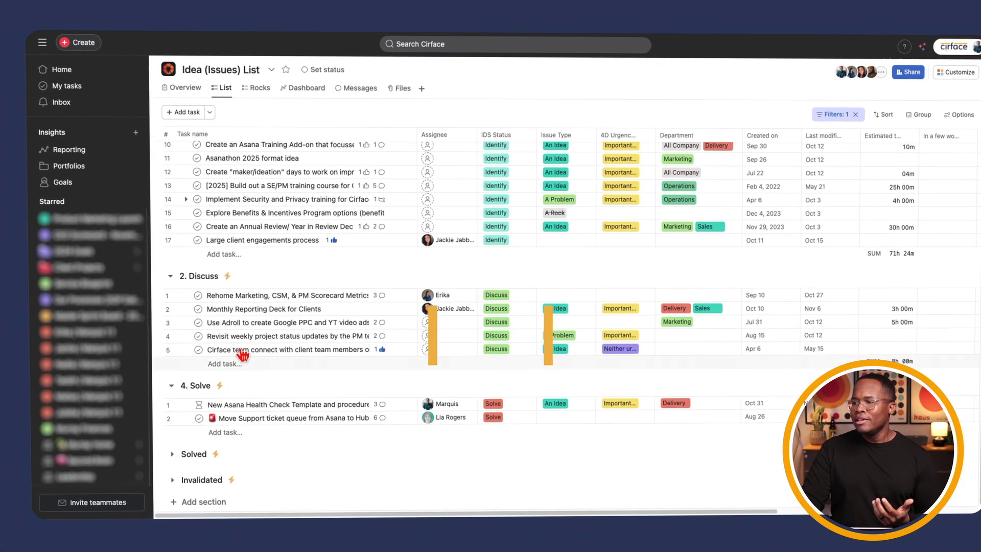
pyautogui.scroll(5, 237, 439)
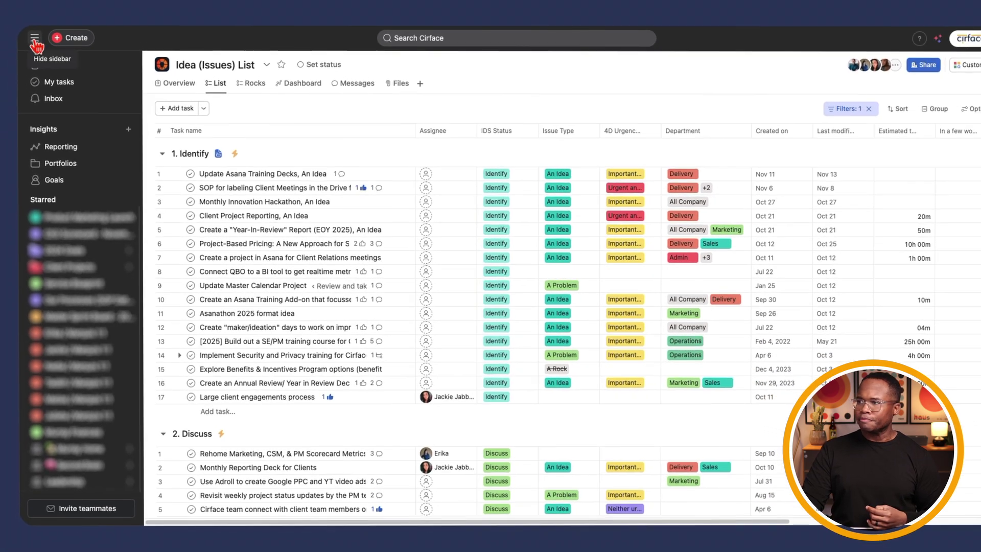
pyautogui.click(14, 15)
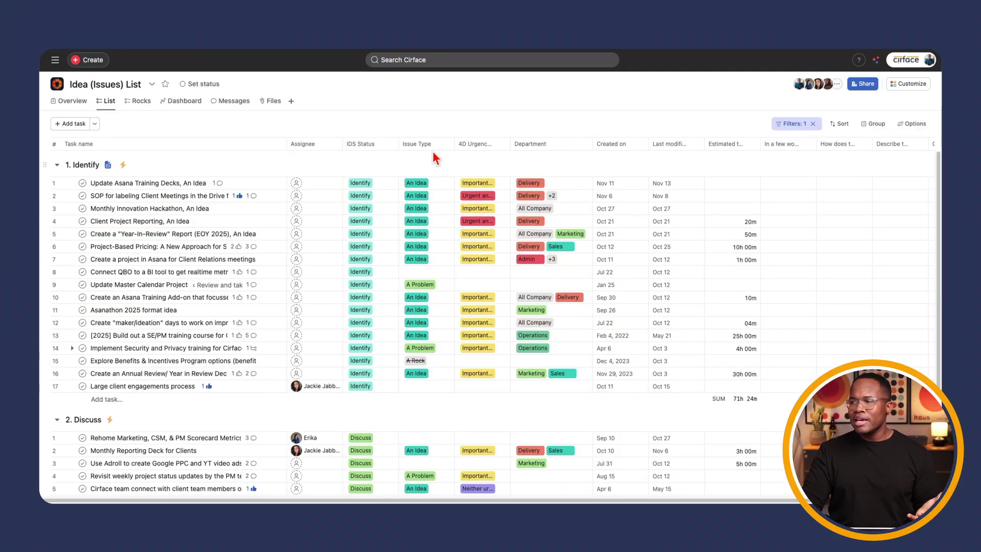
# - Open the project dashboard and start a new chart with the Number style
pyautogui.click(193, 102)
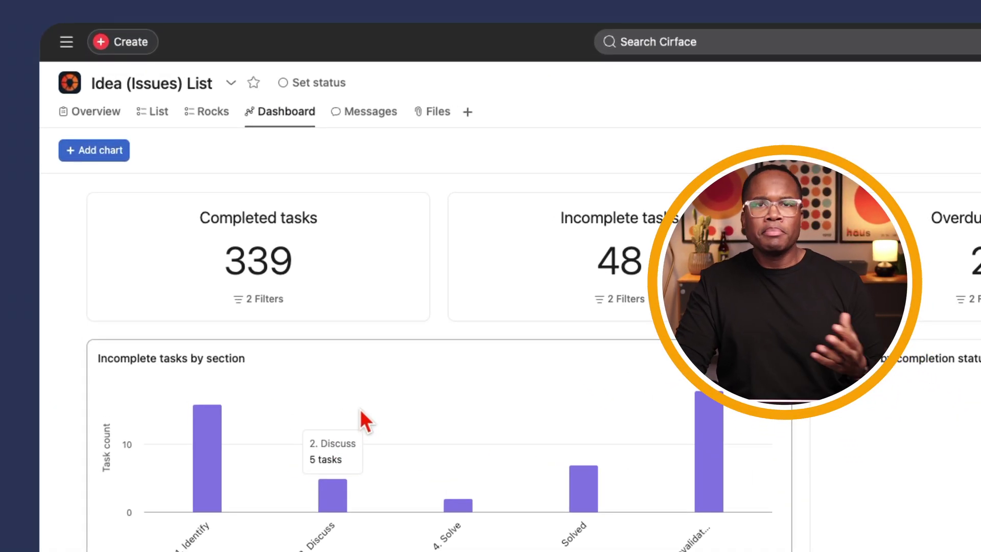
pyautogui.click(97, 150)
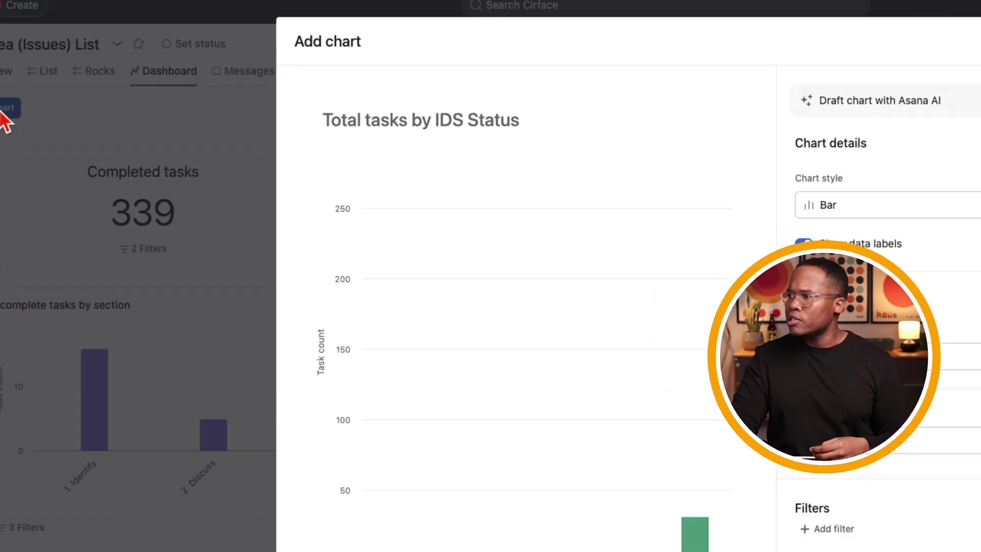
pyautogui.click(741, 148)
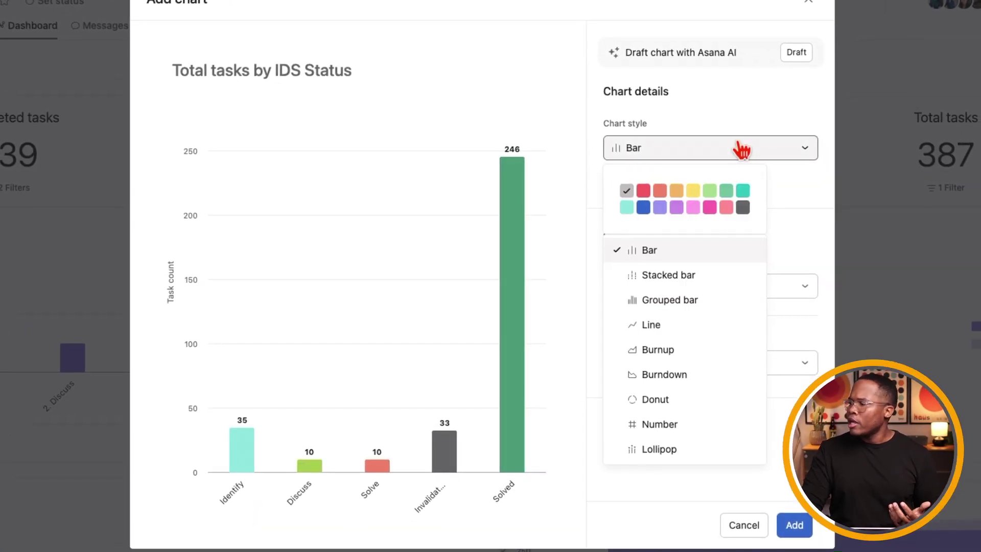
pyautogui.click(661, 431)
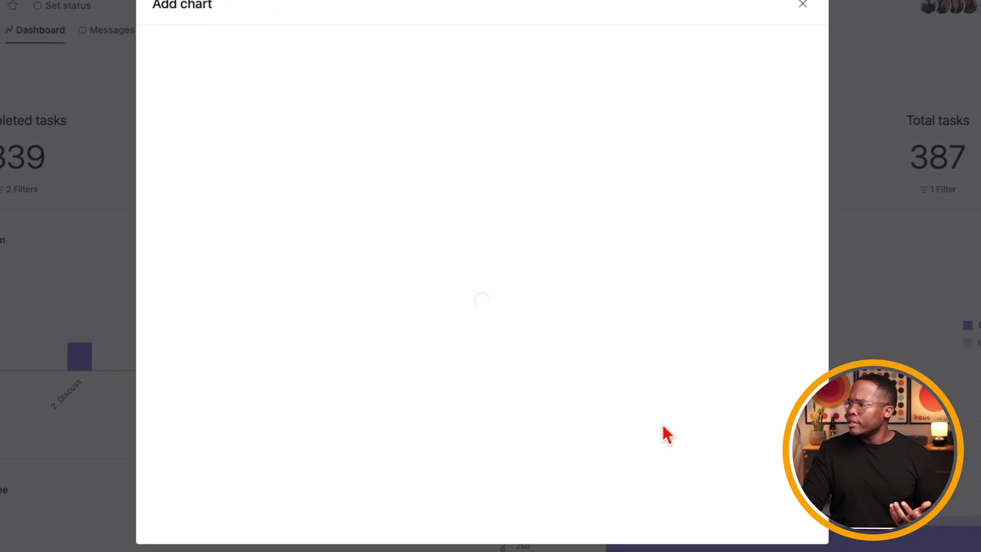
# - Measure average Time to complete, showing it in days (61.75 d) after trying years and weeks
pyautogui.click(596, 278)
pyautogui.moveTo(604, 339)
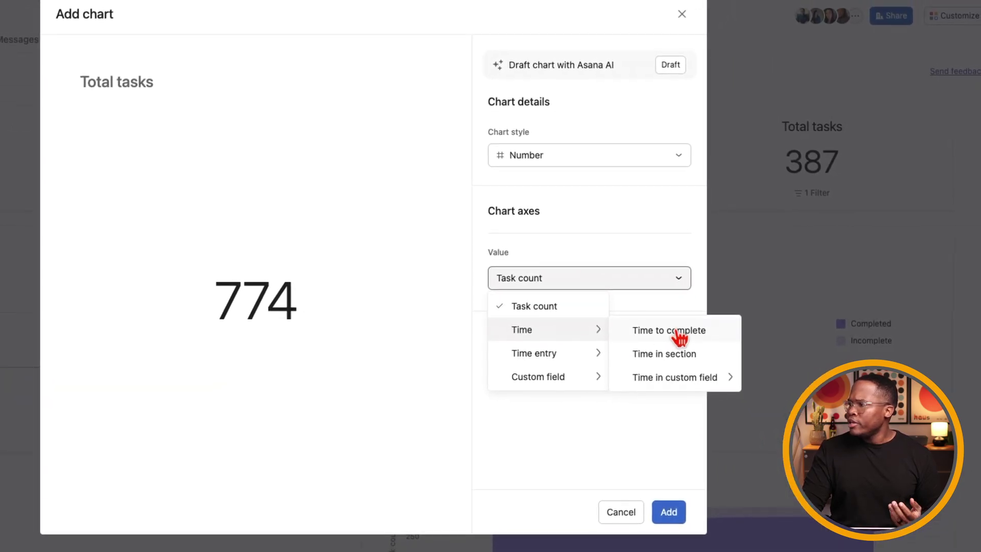
pyautogui.click(677, 335)
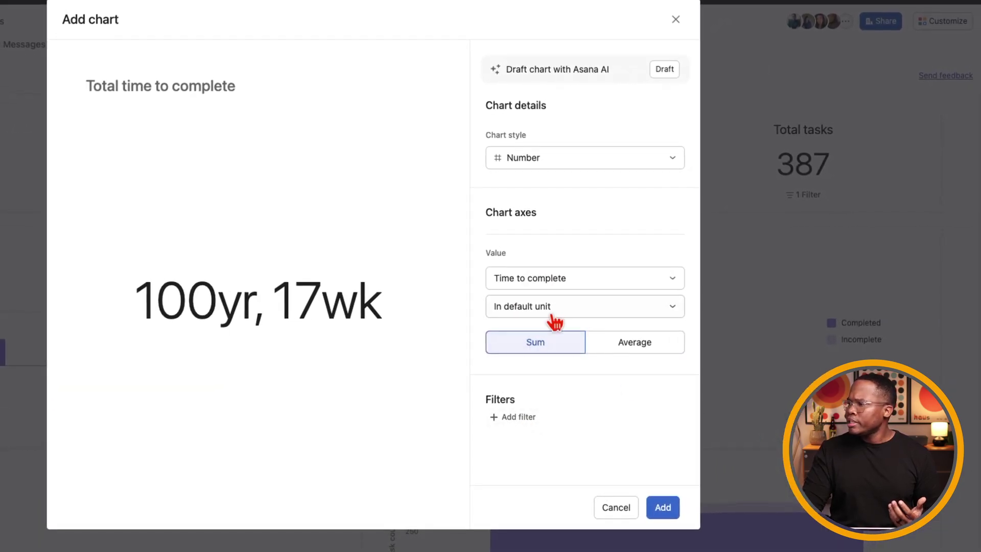
pyautogui.click(511, 307)
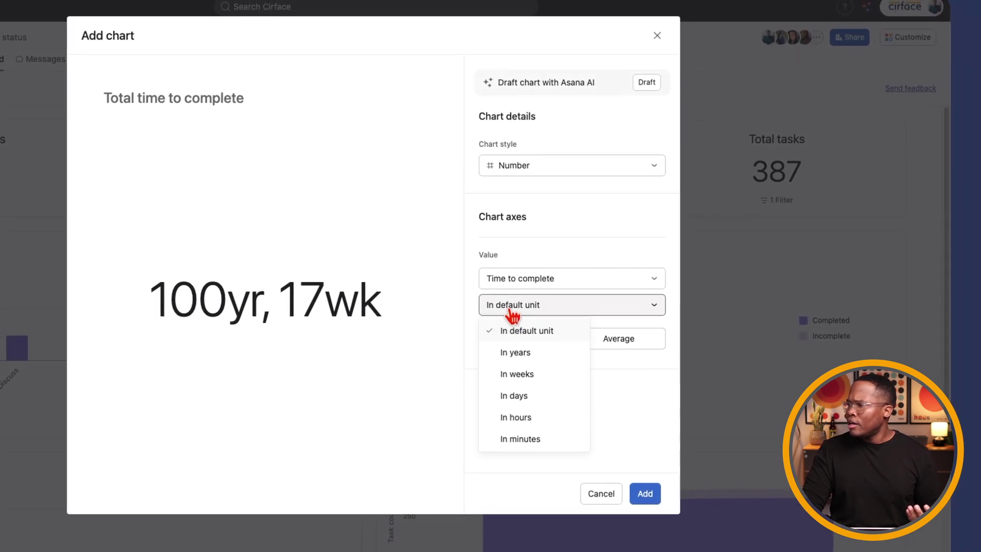
pyautogui.click(518, 351)
pyautogui.click(529, 309)
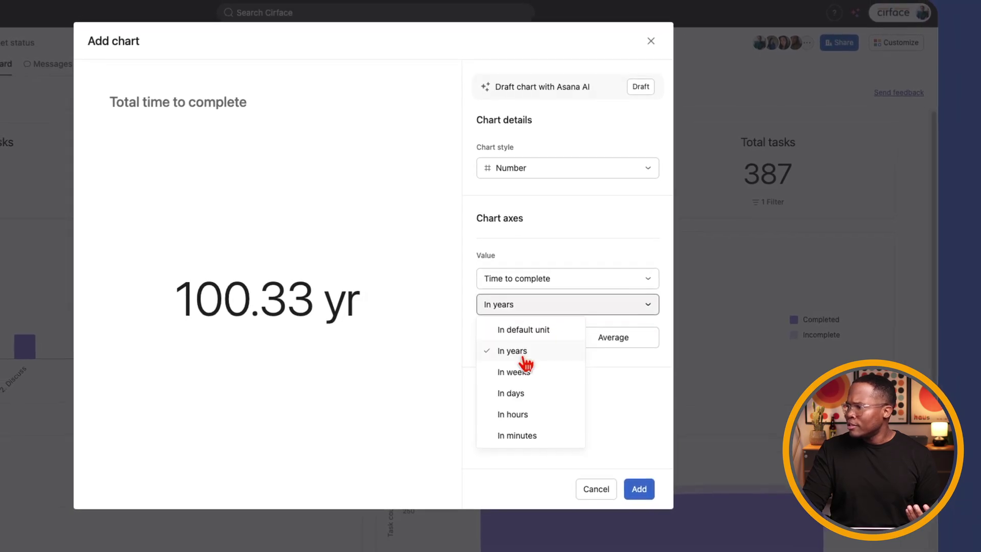
pyautogui.click(516, 372)
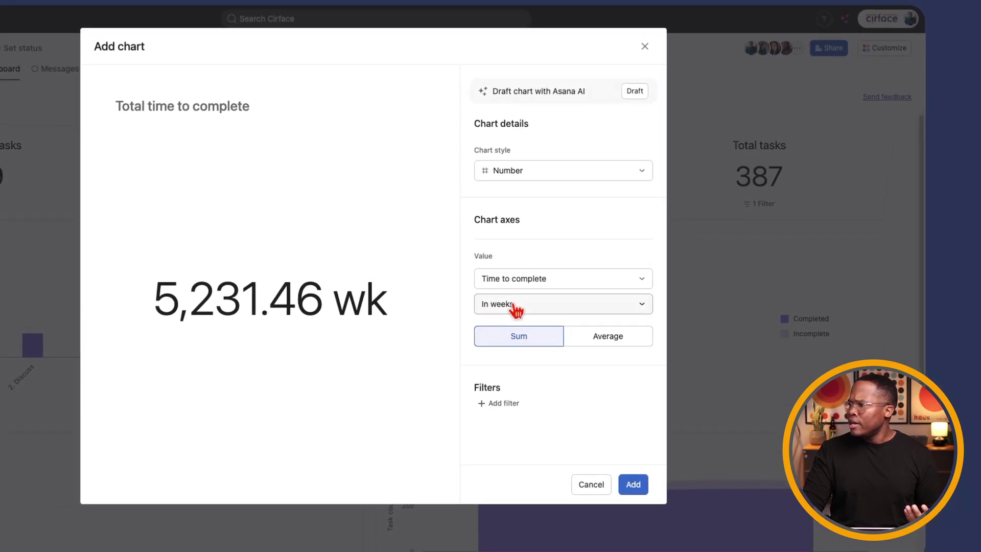
pyautogui.click(514, 309)
pyautogui.click(515, 388)
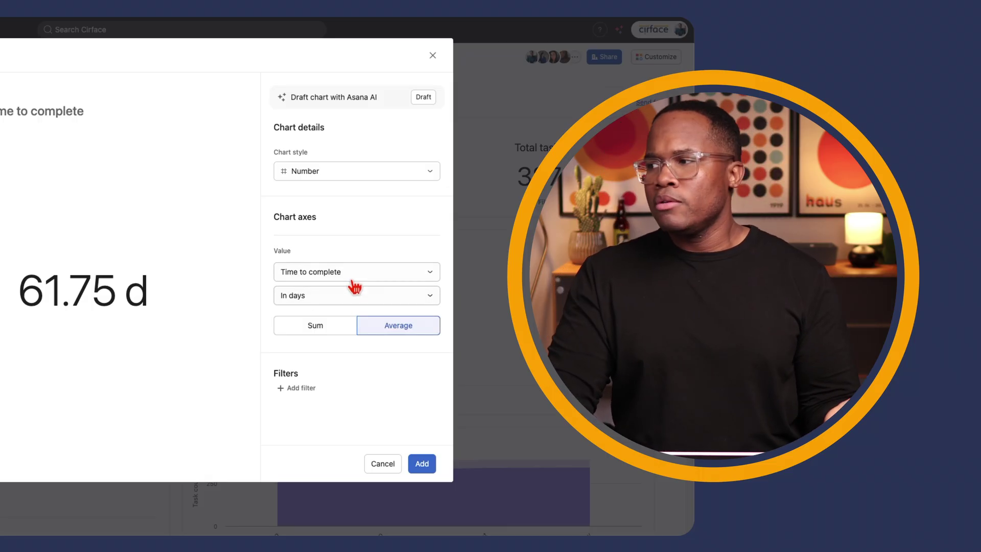
# - Switch the chart value to Time in section for 1. Identify, shown in hours (986.92 hr)
pyautogui.click(351, 277)
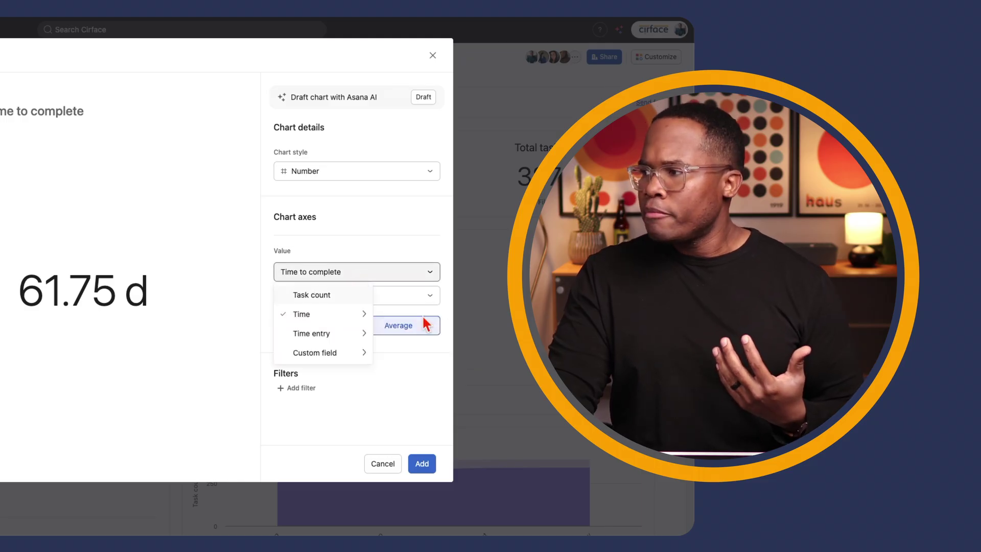
pyautogui.moveTo(312, 314)
pyautogui.click(431, 333)
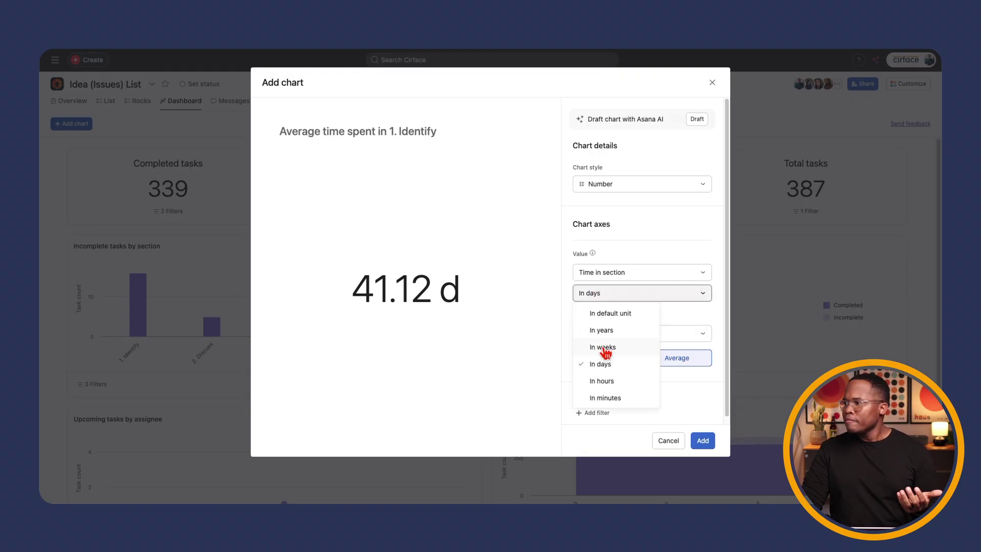
pyautogui.click(605, 349)
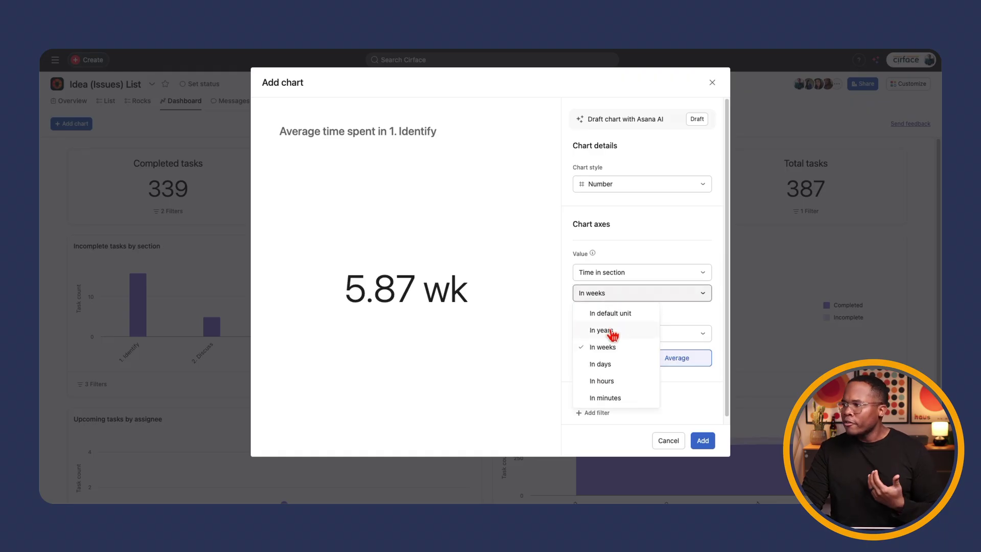
pyautogui.click(610, 331)
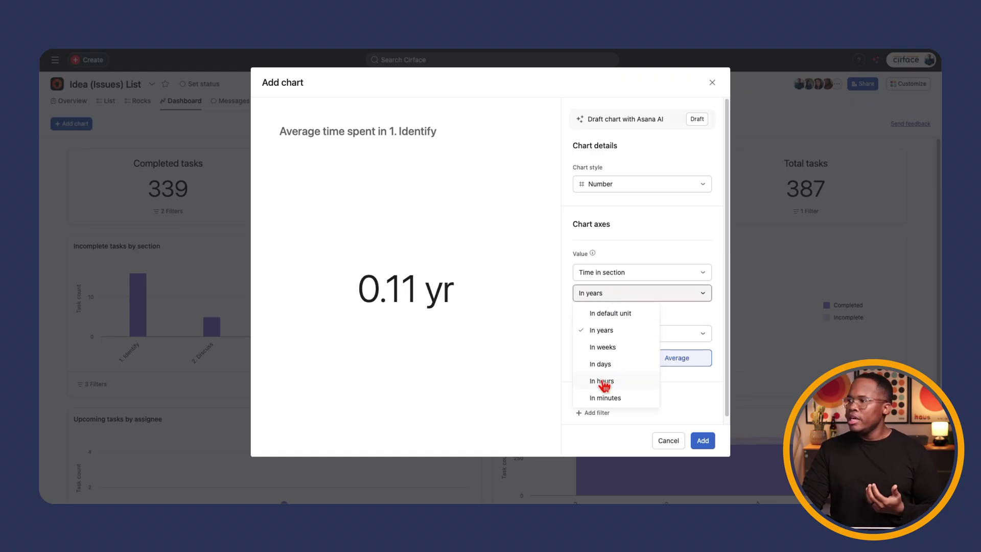
pyautogui.click(604, 382)
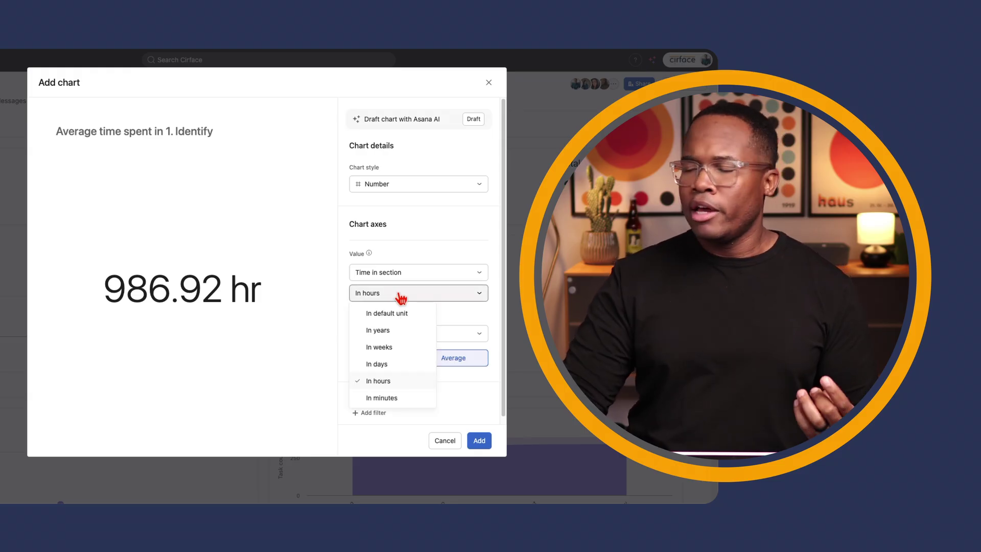
# - Leave the chart's measure unchanged and discard the number chart draft
pyautogui.click(408, 274)
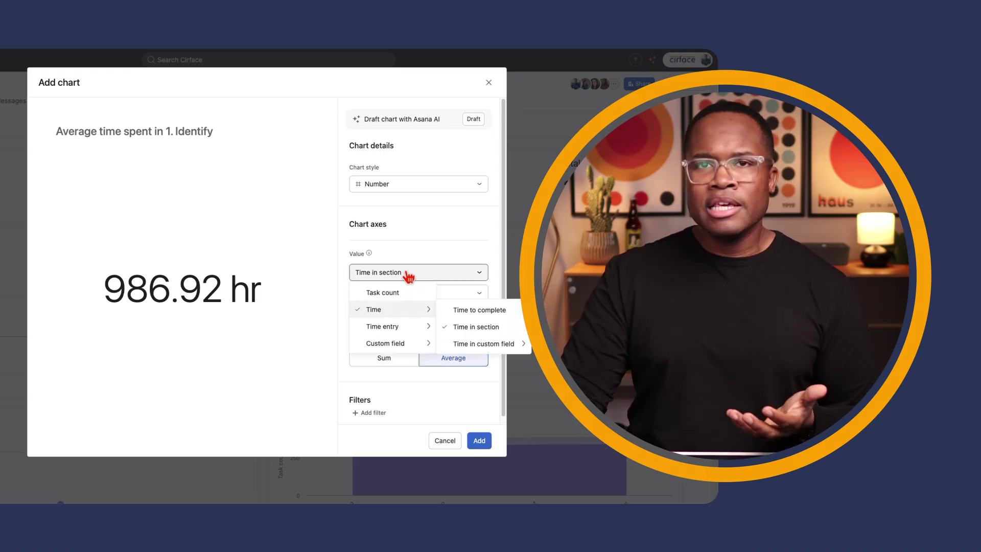
pyautogui.click(419, 256)
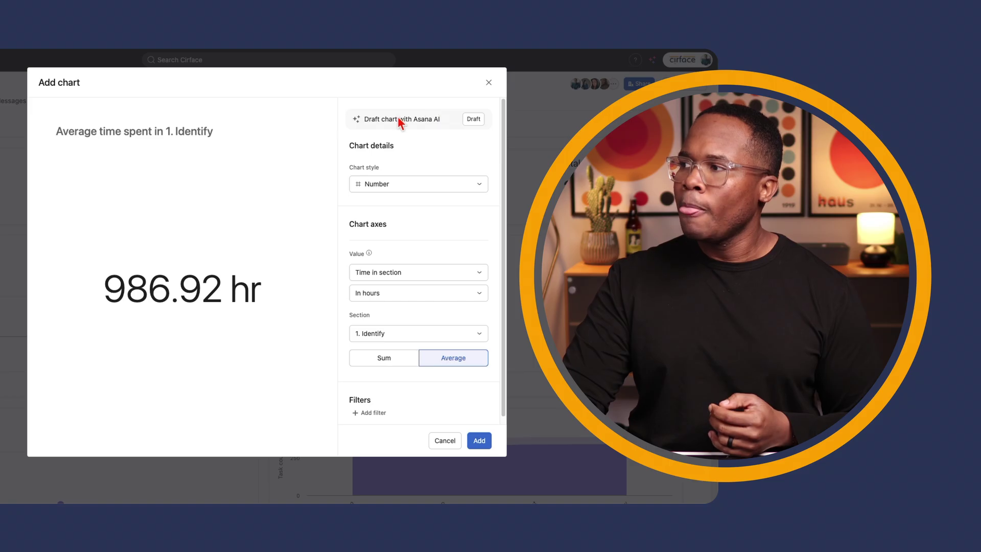
pyautogui.moveTo(364, 116); pyautogui.dragTo(408, 115)
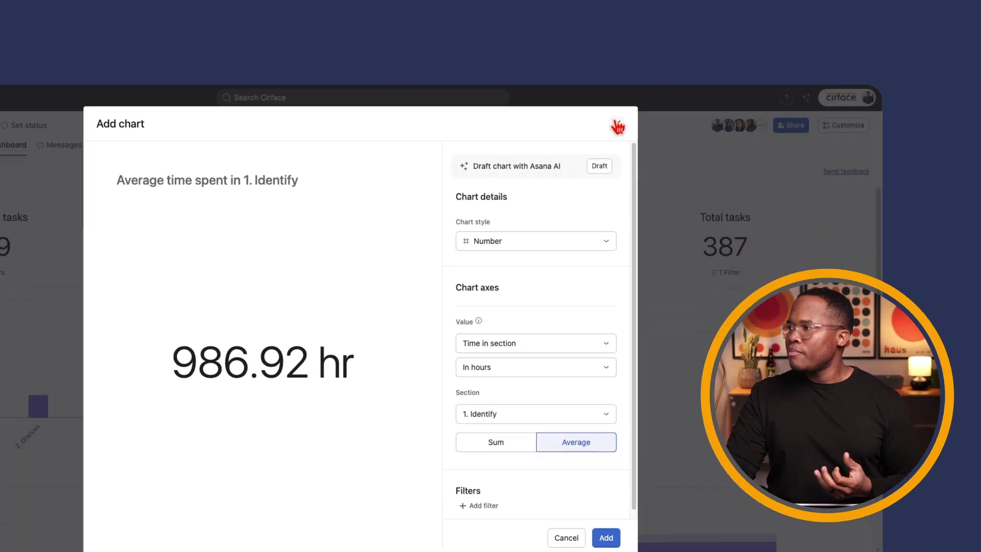
pyautogui.click(407, 213)
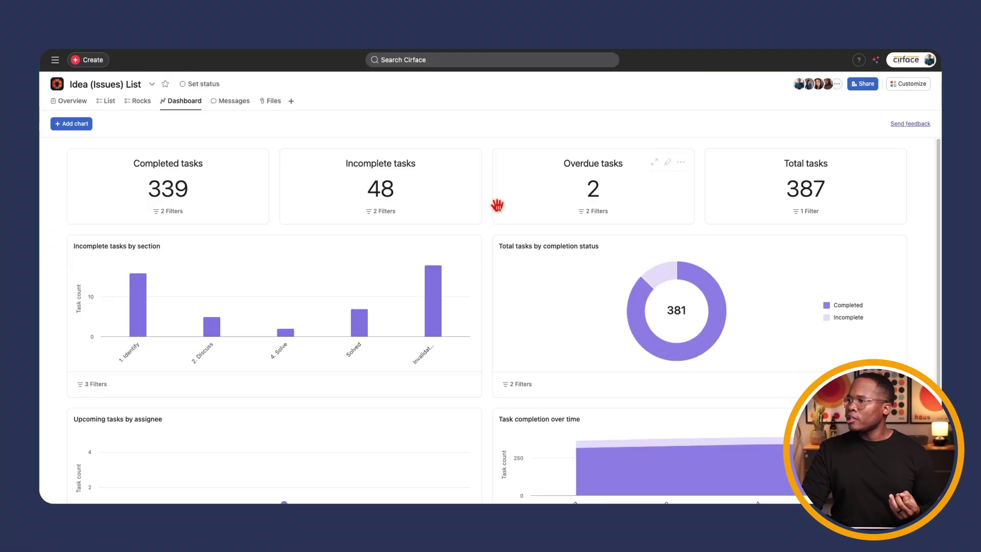
# - Start a new chart and AI-draft a line chart of average time to complete tasks
pyautogui.click(85, 124)
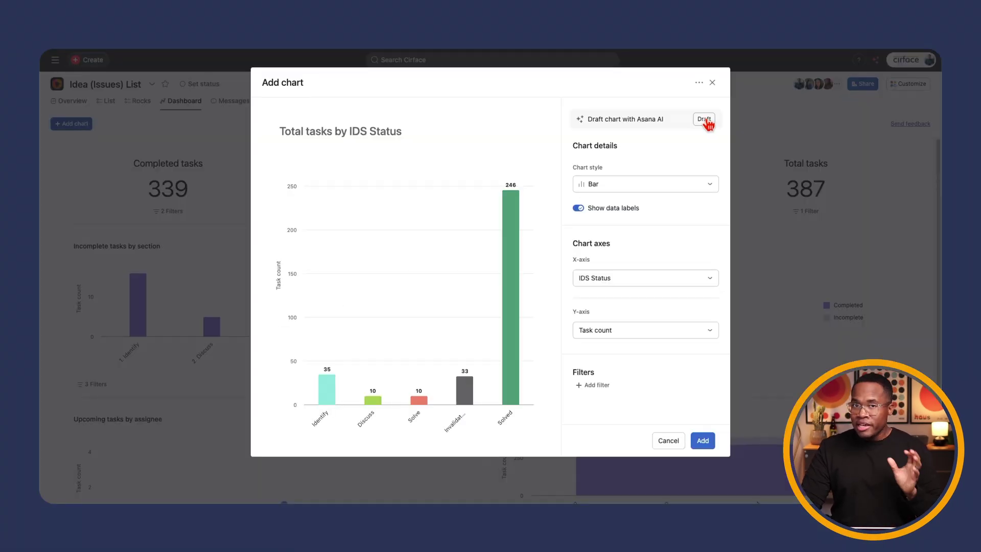
pyautogui.click(704, 120)
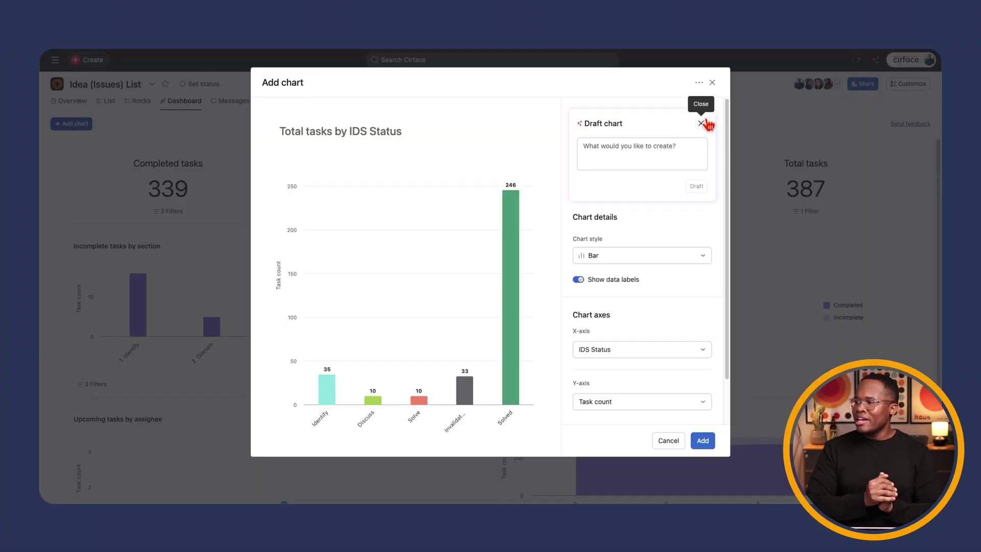
pyautogui.click(616, 163)
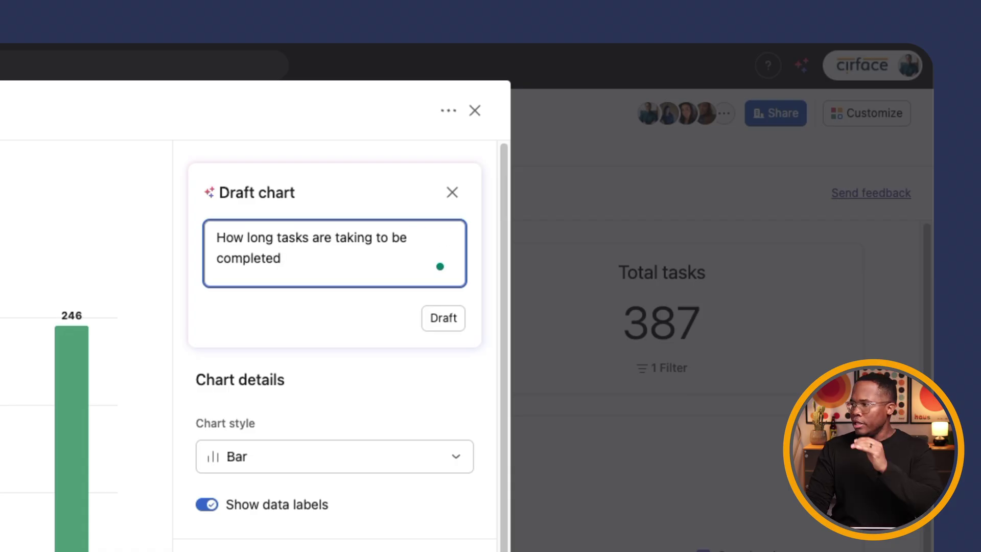
pyautogui.click(443, 320)
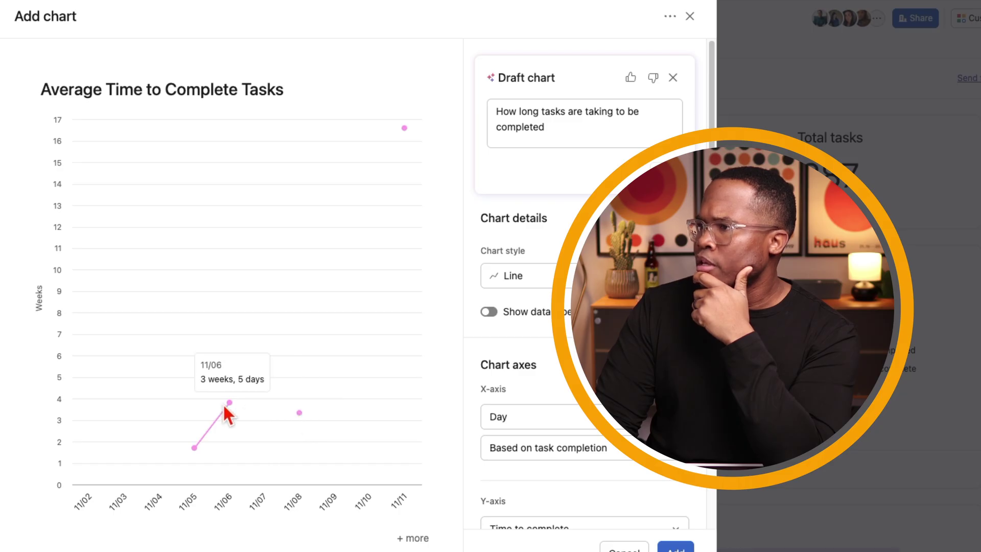
pyautogui.tripleClick(587, 128)
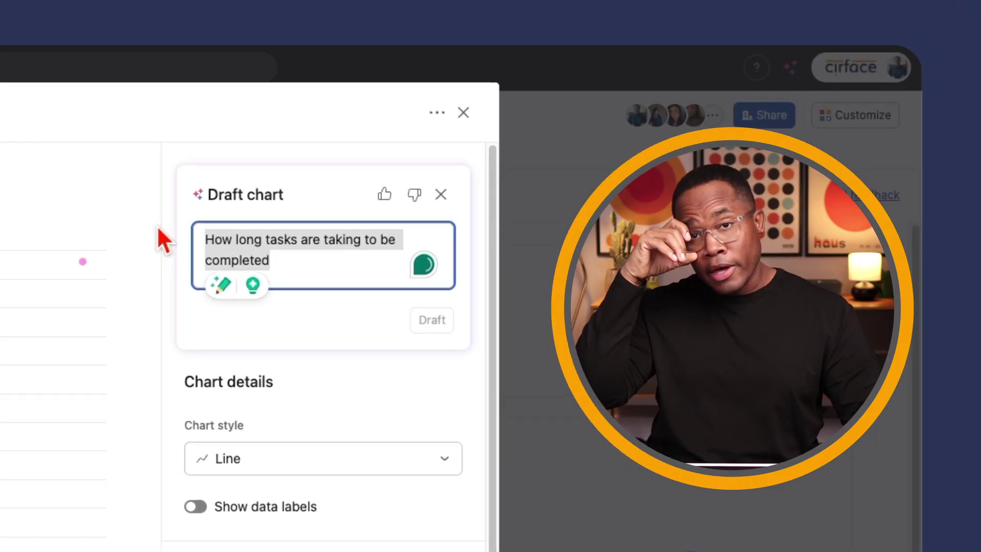
# - Reword the prompt as a 'How long' question and redraft, yielding a single number of 8wk, 5d
pyautogui.write('Ho')
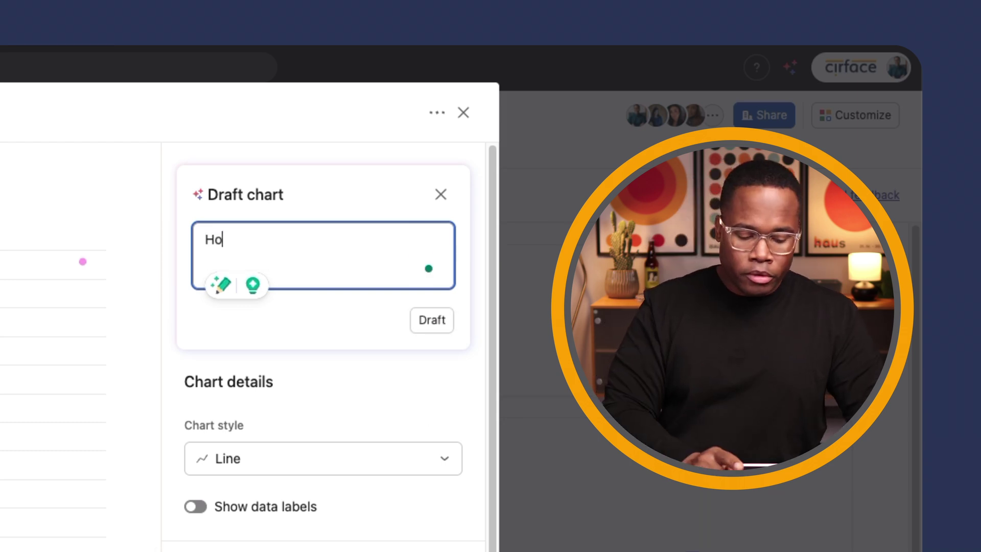
pyautogui.write('w long does it take tasks to be completed?')
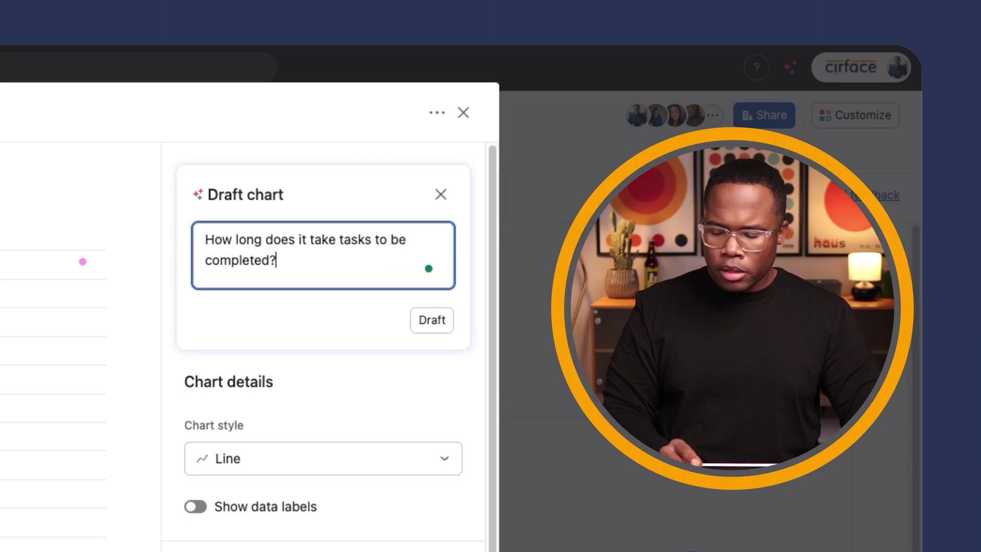
pyautogui.click(433, 322)
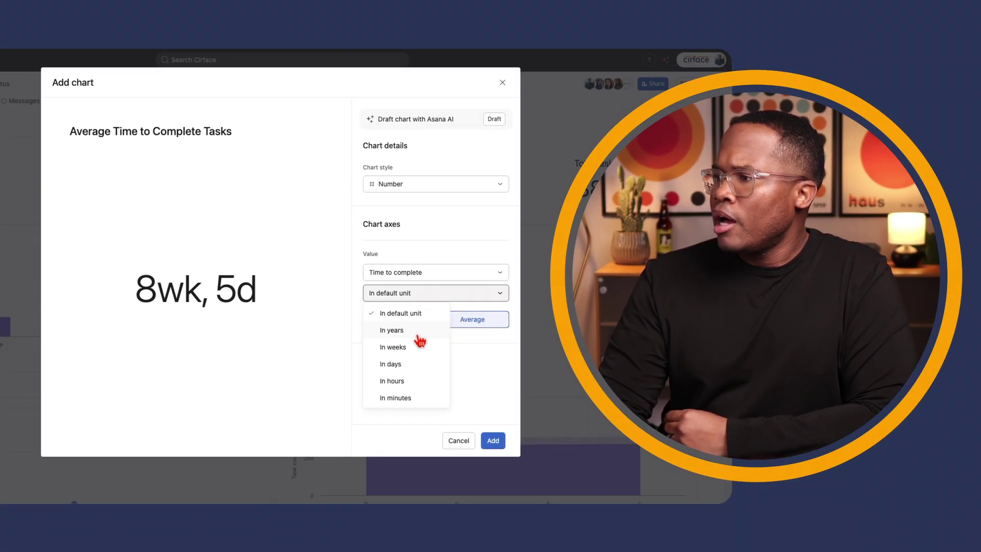
# - Switch the average's unit through weeks and days to hours (1,482.1 hr), then close the draft
pyautogui.click(420, 350)
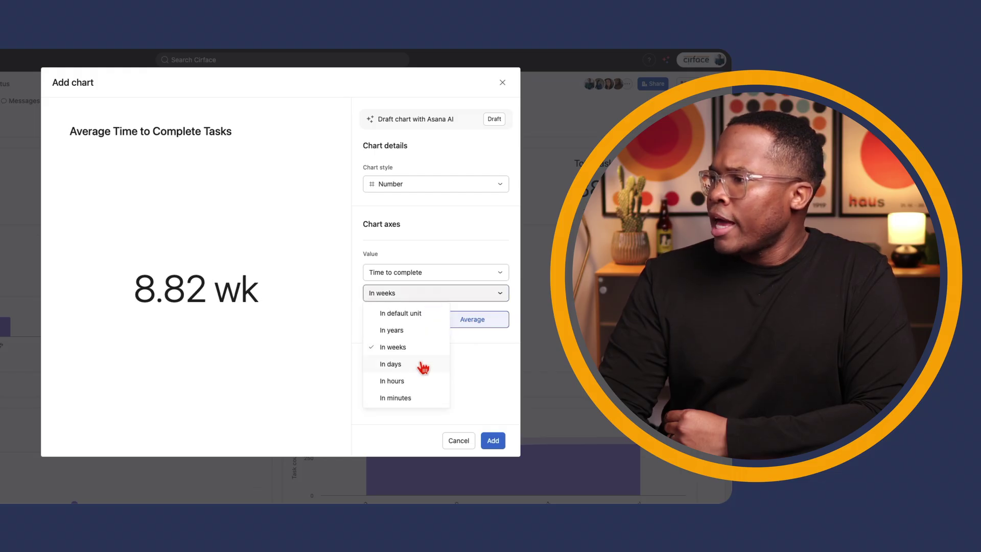
pyautogui.click(422, 365)
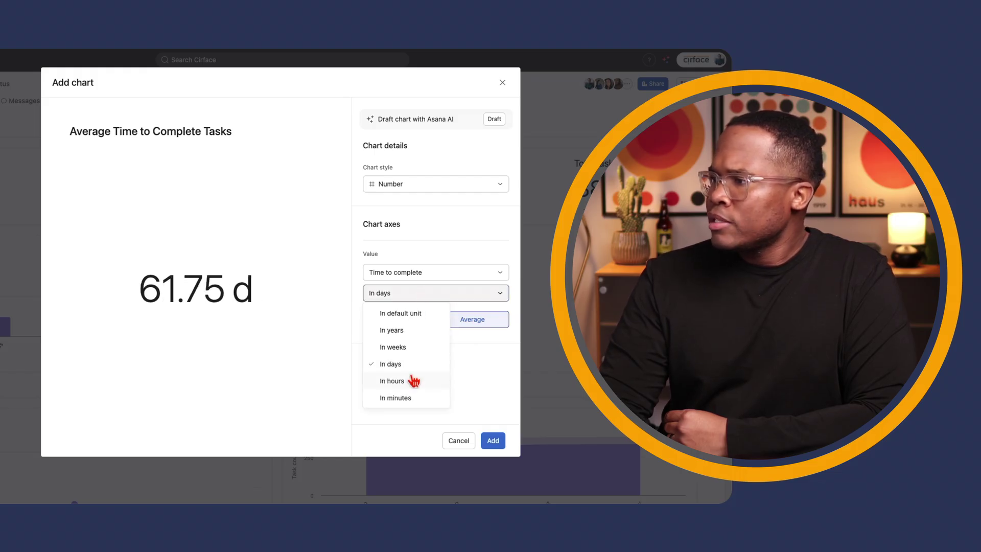
pyautogui.click(413, 381)
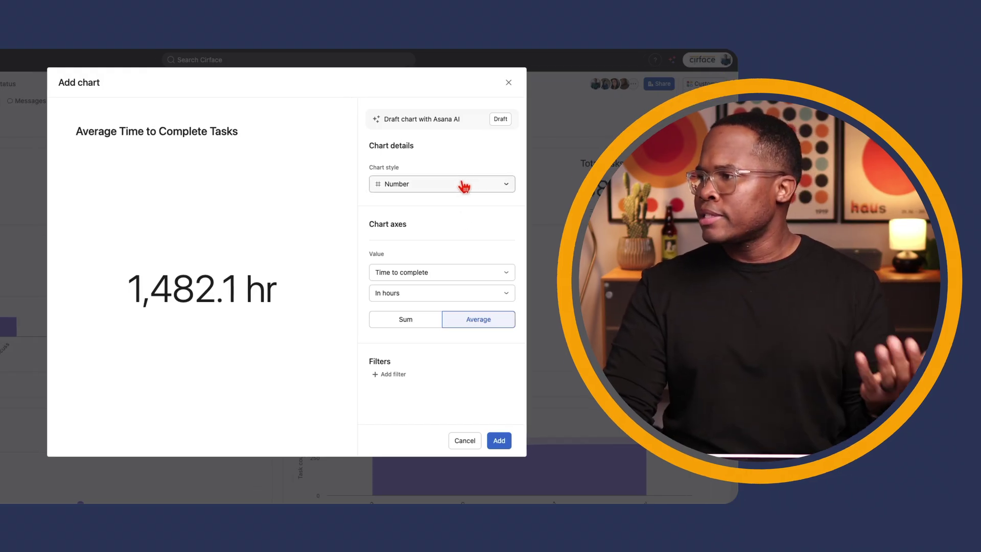
pyautogui.click(546, 82)
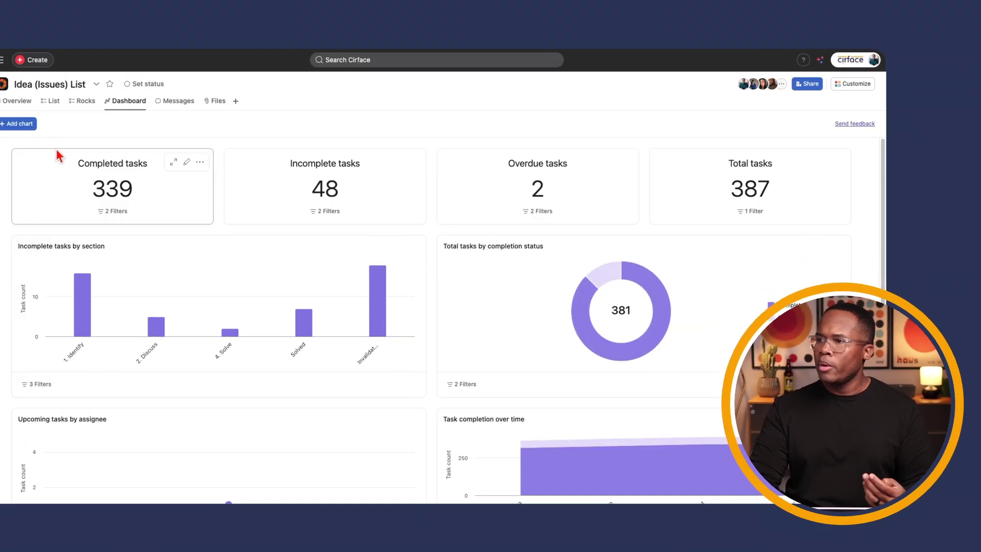
# - AI-draft a new chart from 'A donut chart of the types of tasks based on idea status'
pyautogui.click(64, 124)
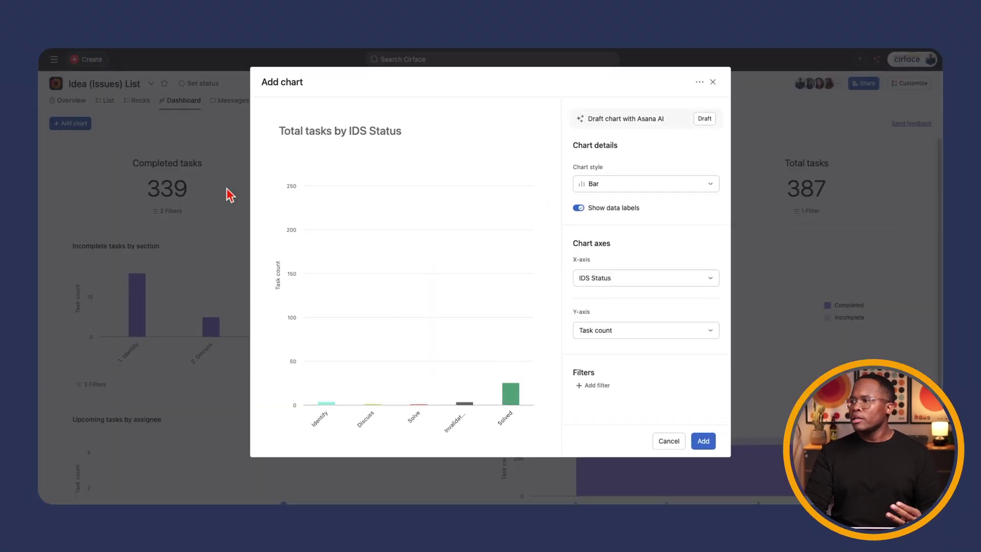
pyautogui.click(707, 117)
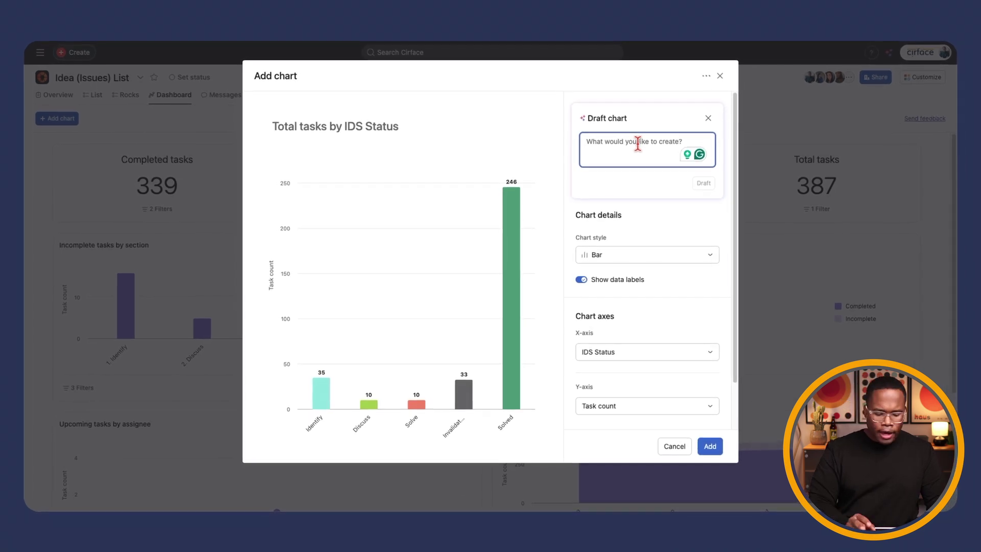
pyautogui.write('A donut chart')
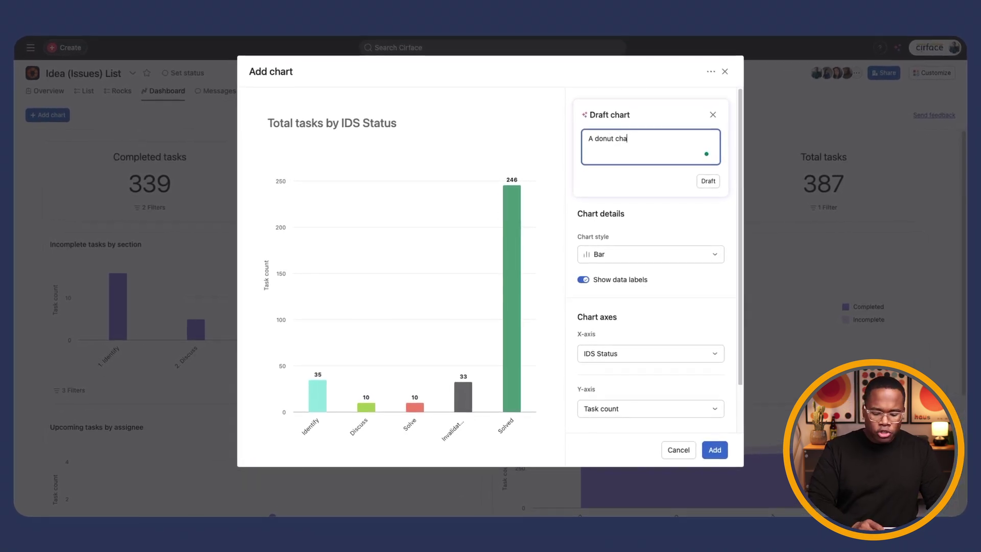
pyautogui.write(' of the type')
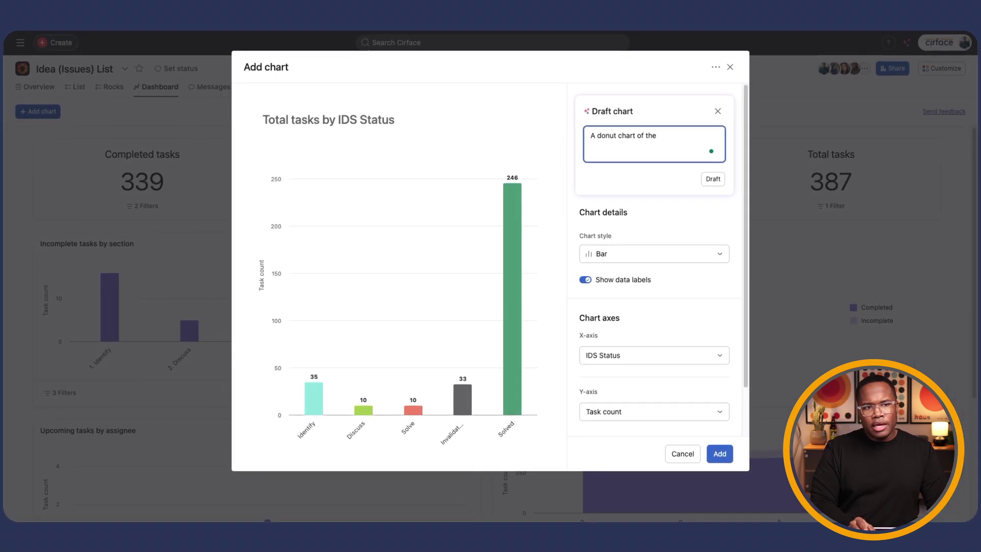
pyautogui.write('s of tasks ')
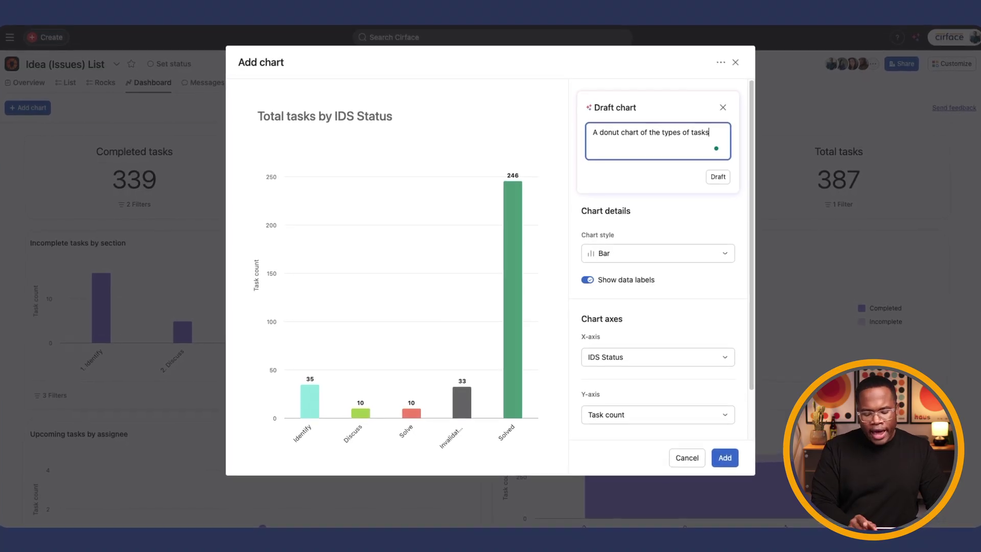
pyautogui.write('based o')
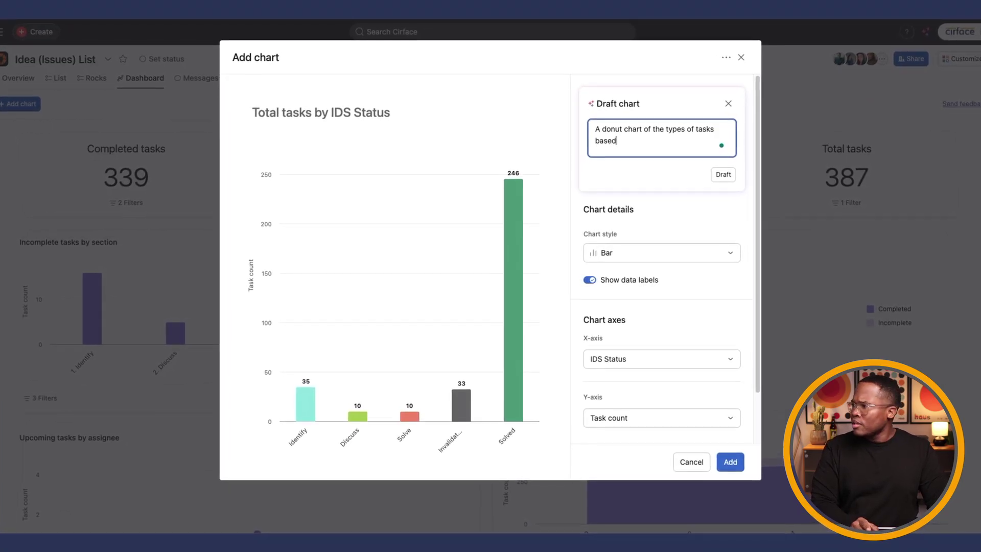
pyautogui.write('n idea sta')
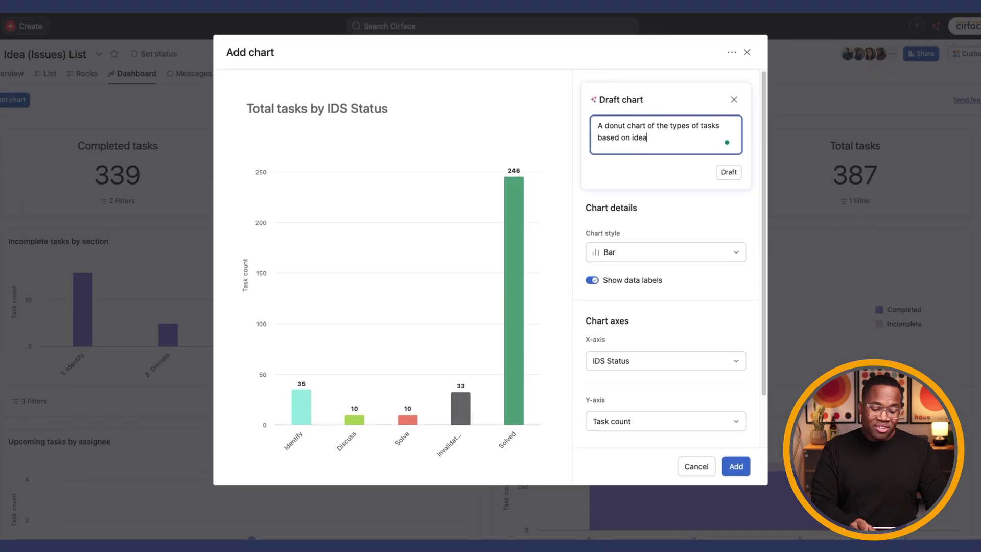
pyautogui.write('tus')
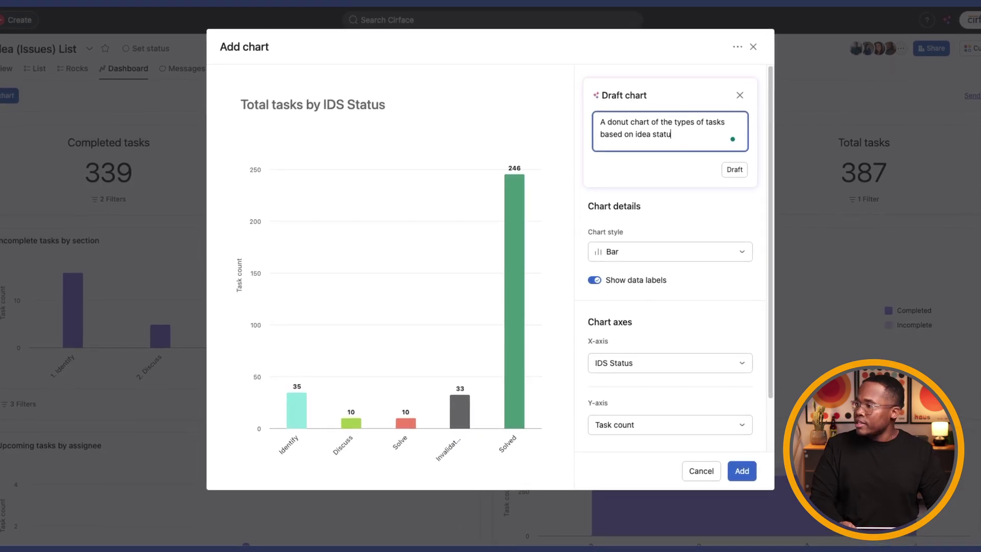
pyautogui.press('BackSpace')
pyautogui.write('s')
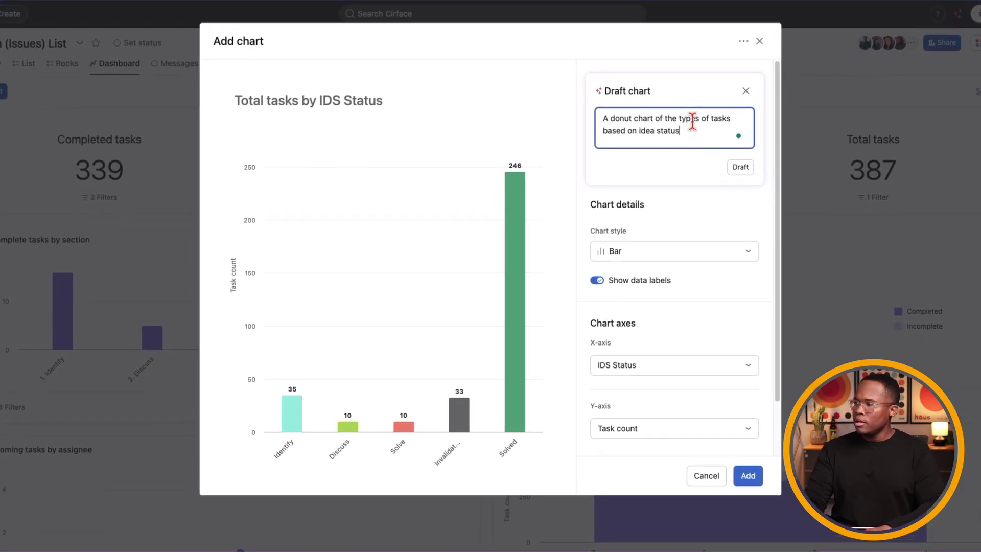
pyautogui.click(742, 168)
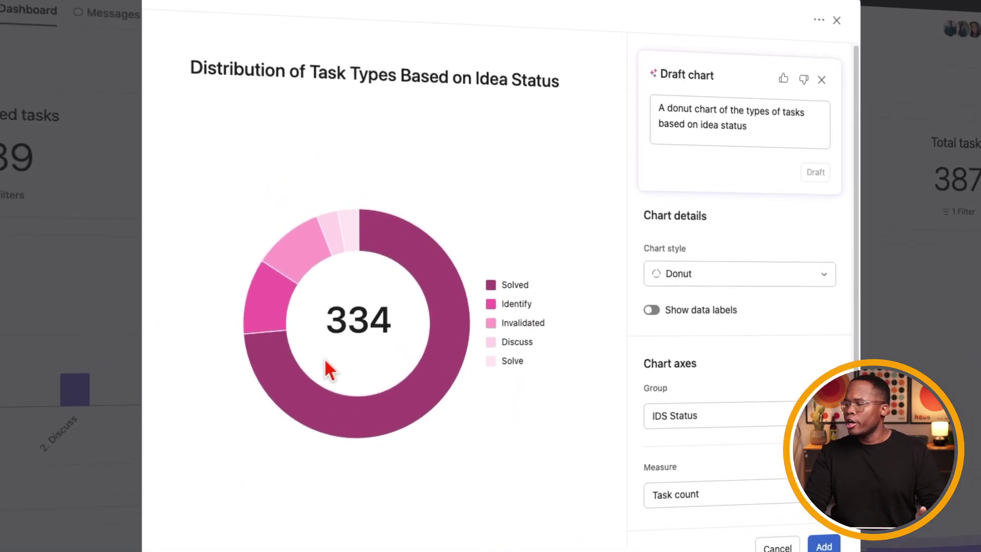
# - Inspect the 334-task donut's slices for task counts per IDS Status
pyautogui.moveTo(445, 298)
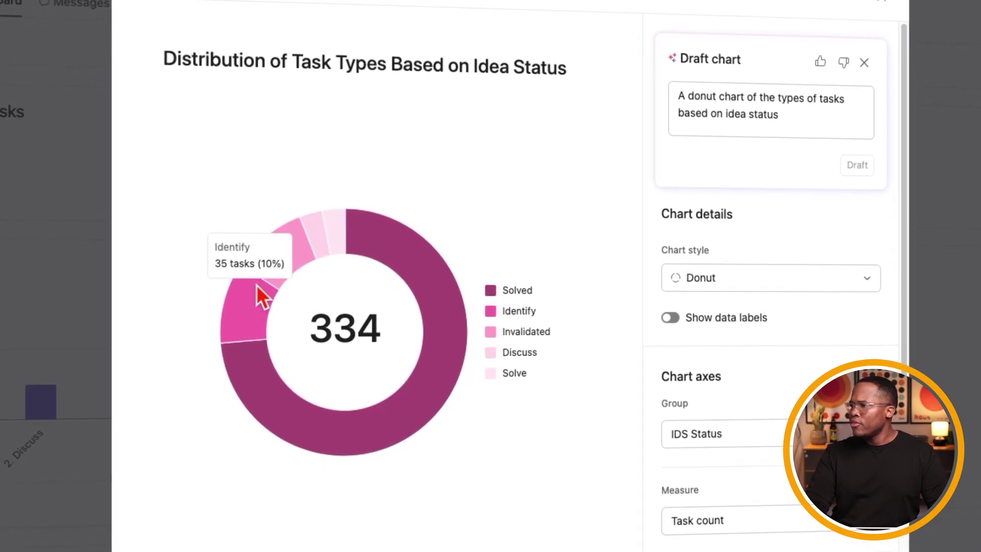
pyautogui.moveTo(284, 255)
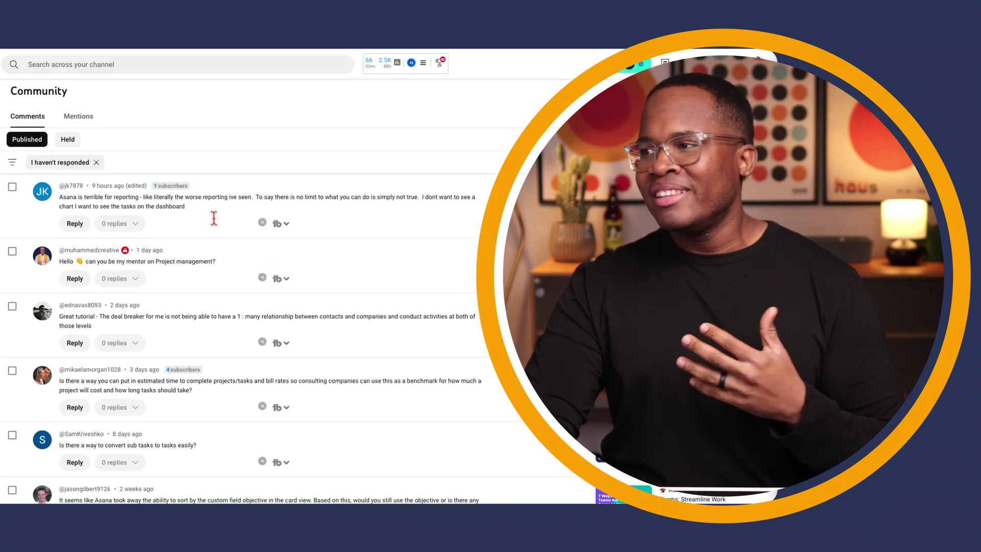
pyautogui.moveTo(190, 198); pyautogui.dragTo(247, 198)
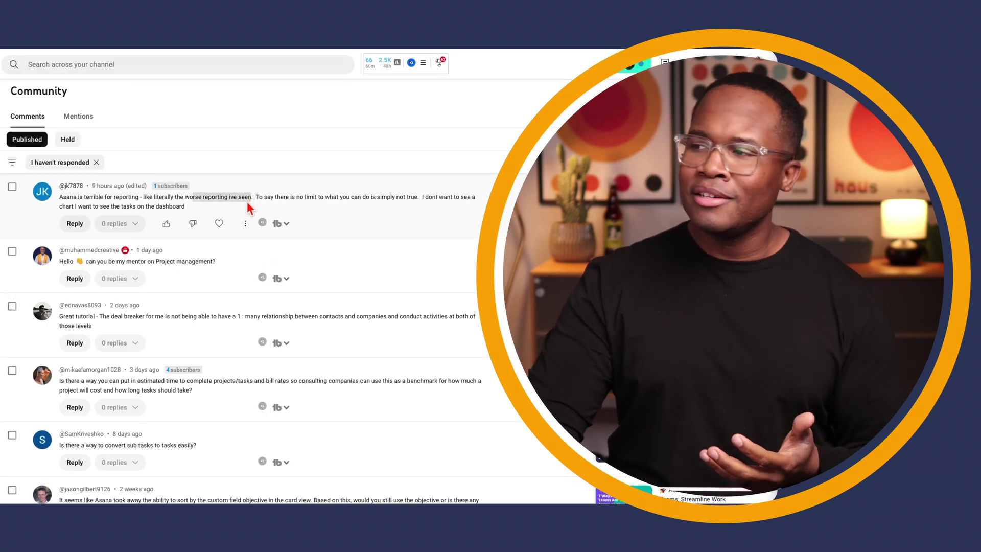
pyautogui.click(244, 197)
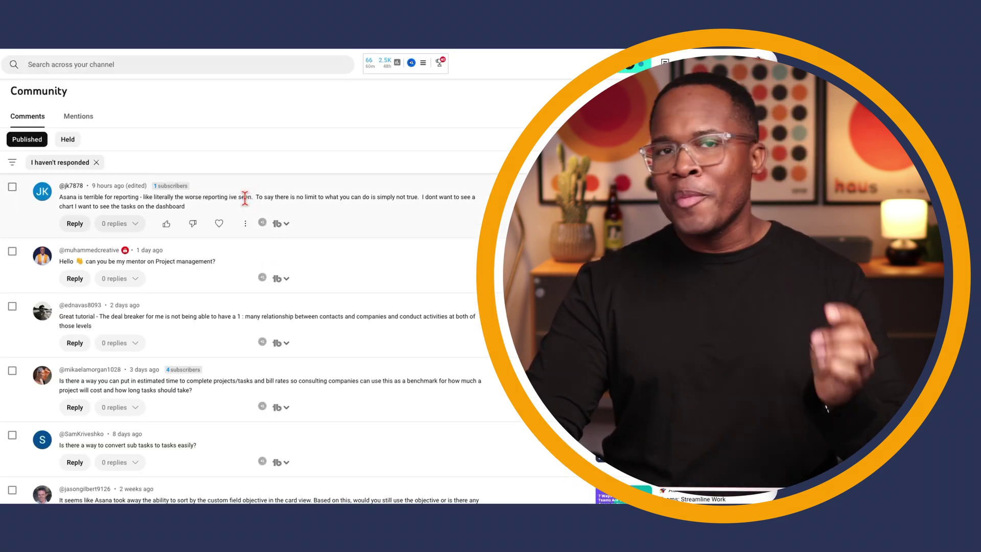